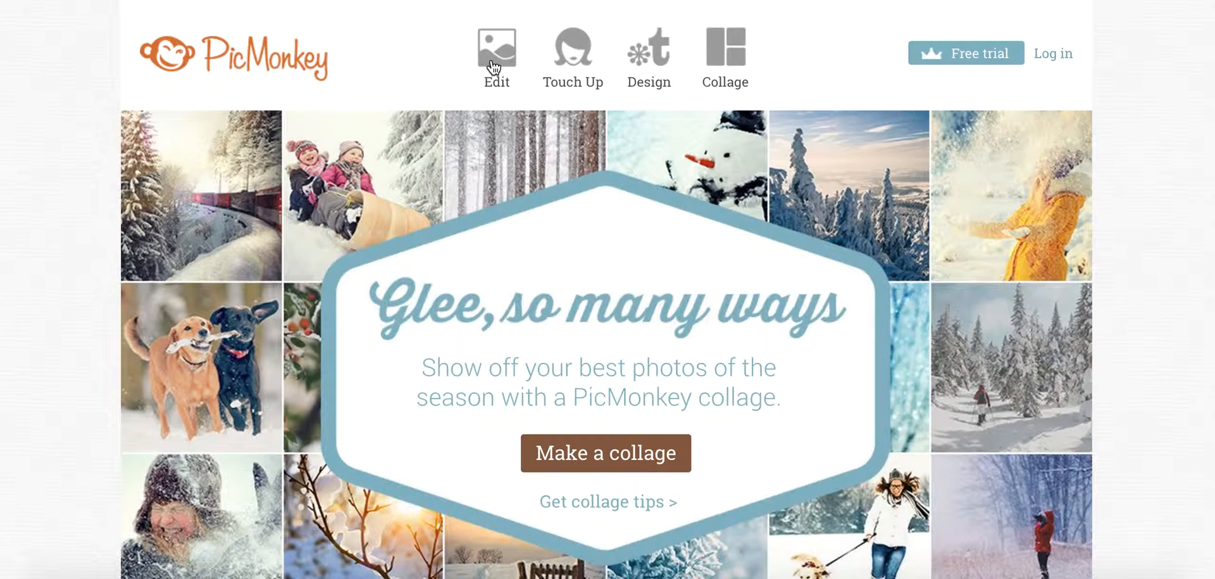
Open the photo 8a.jpg from the Light Leak folder on the Desktop for editing.
left_click(490, 56)
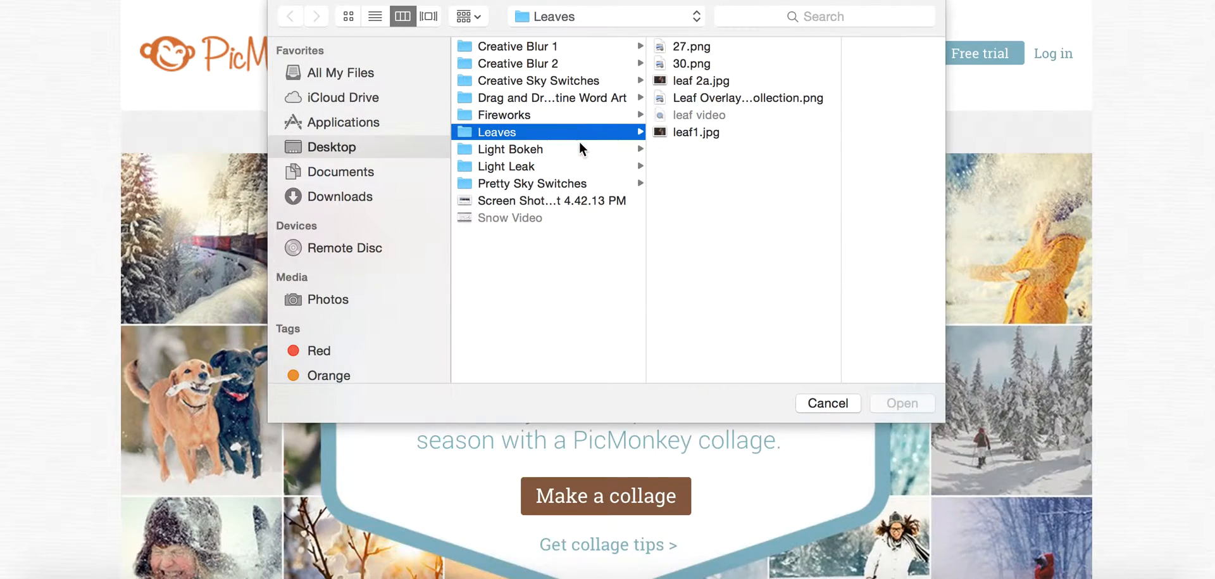
left_click(538, 167)
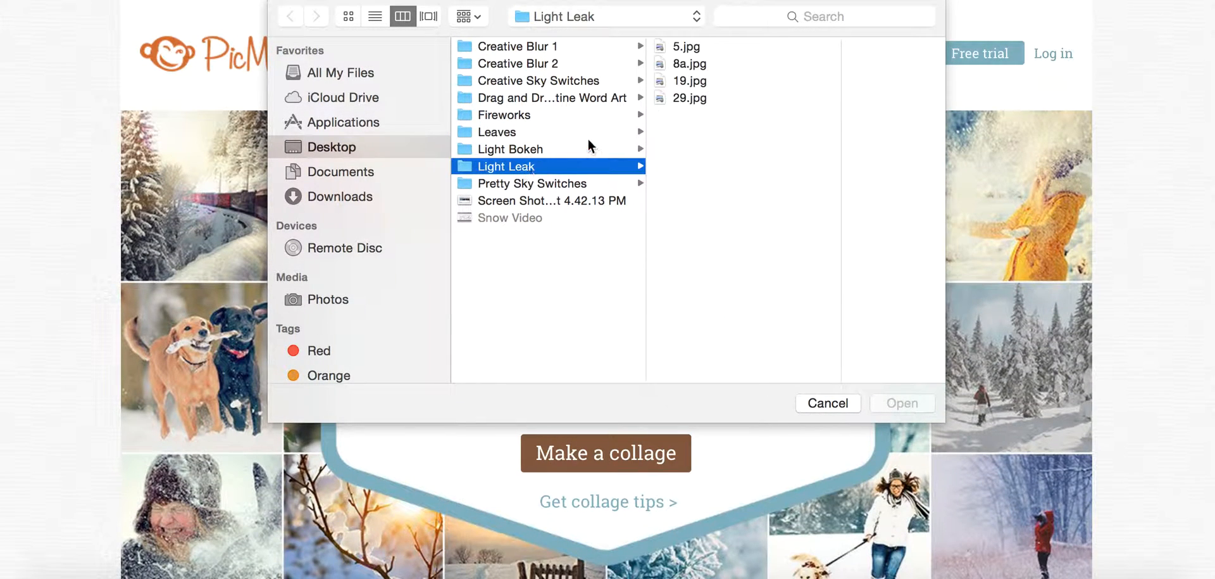
left_click(708, 62)
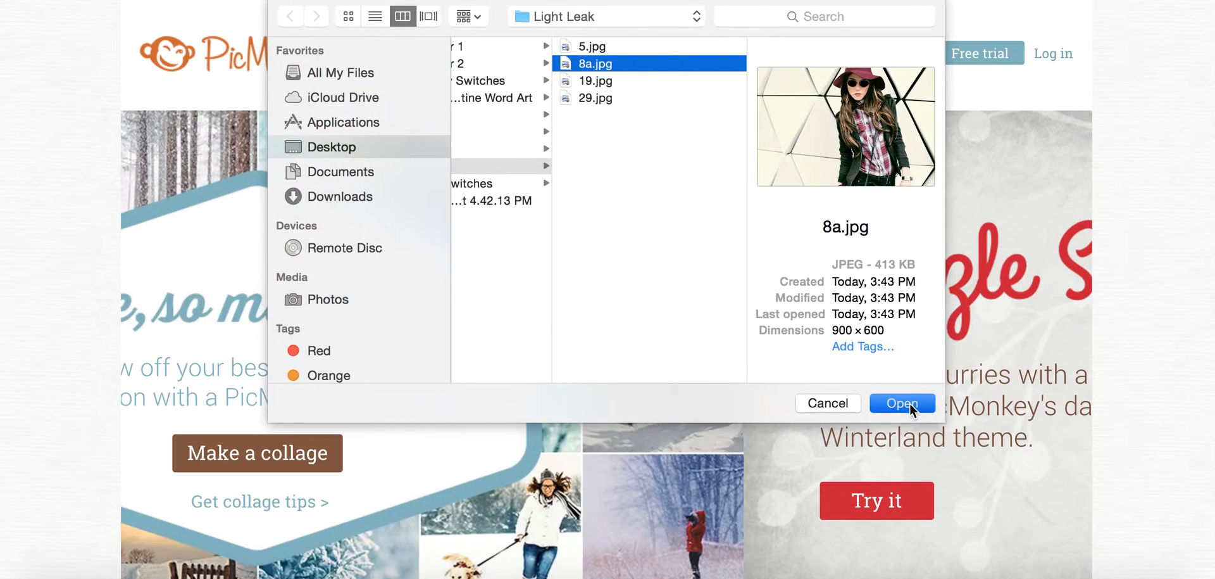
left_click(902, 403)
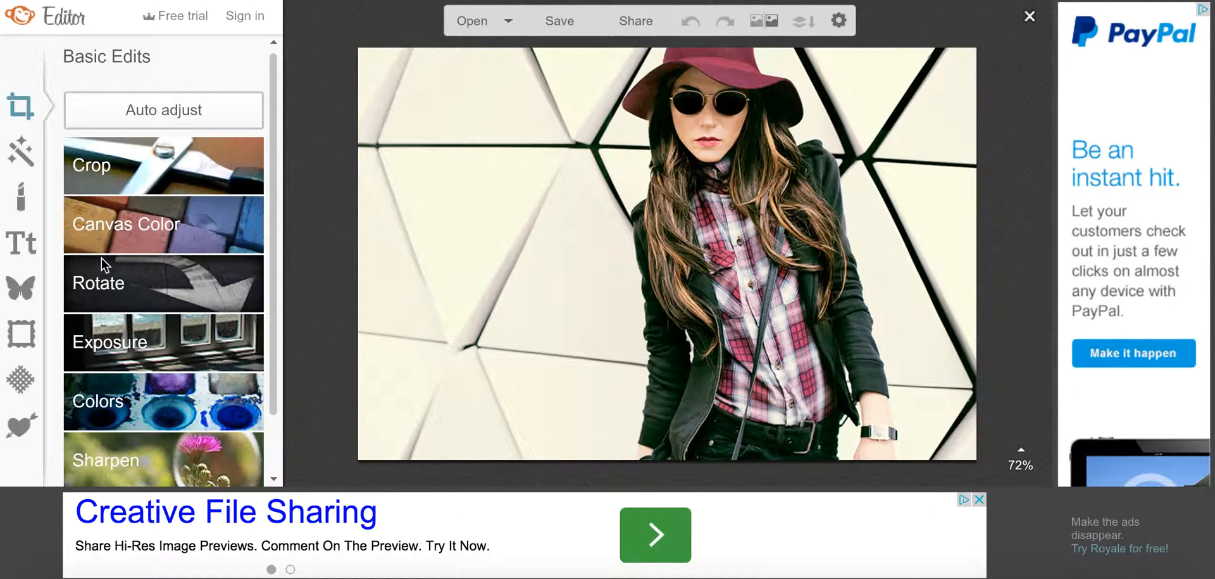
Add 5.jpg from the Light Leak folder to the photo as a custom overlay.
left_click(25, 291)
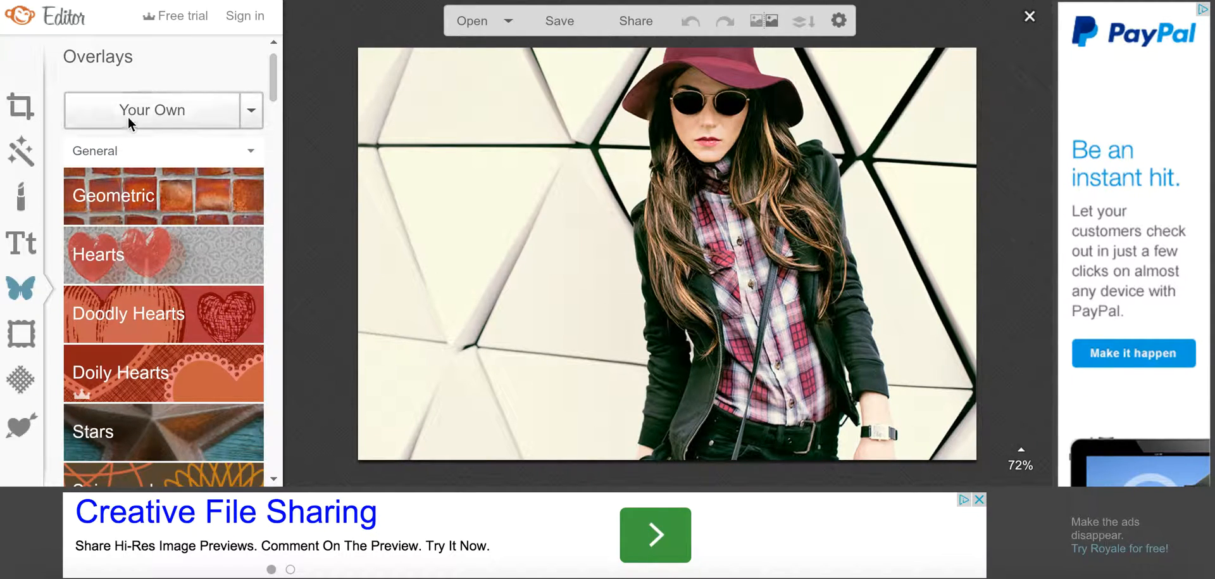
left_click(198, 108)
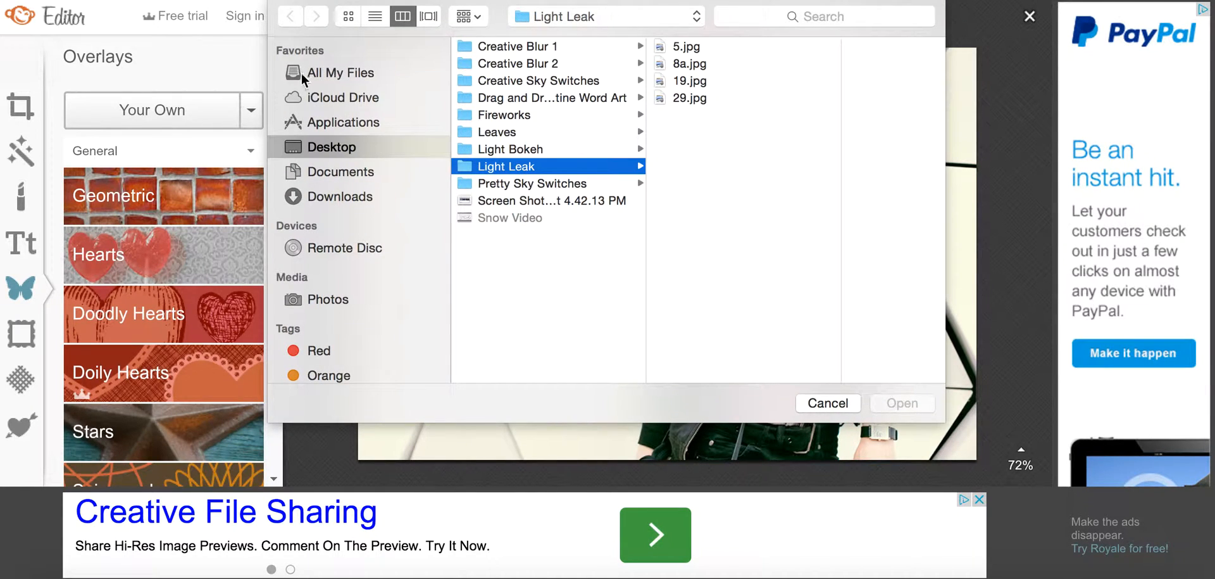
left_click(697, 46)
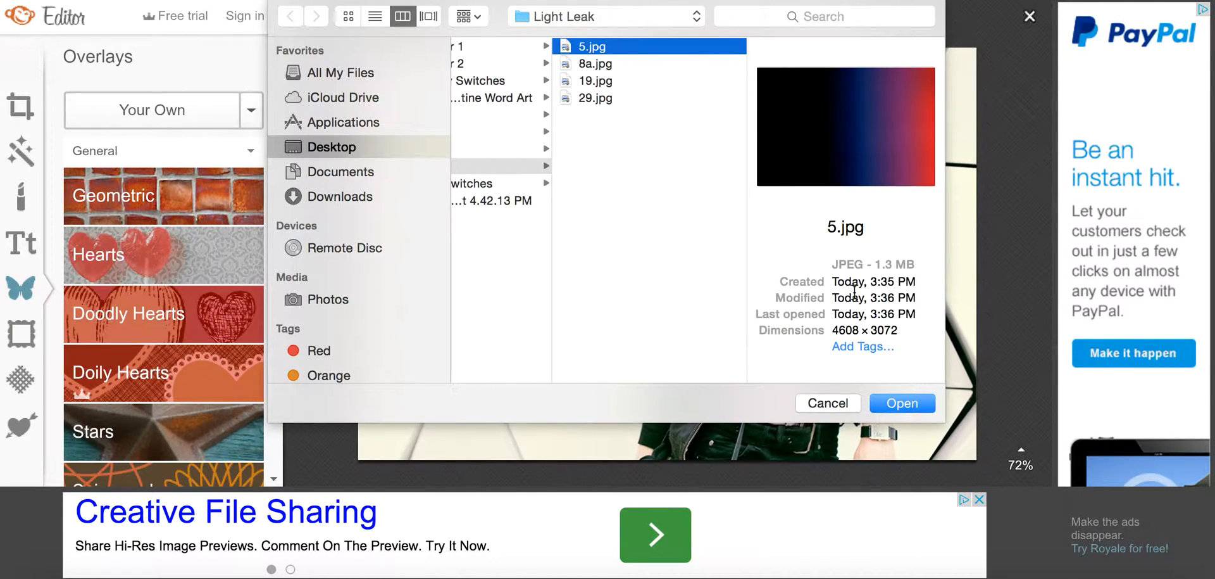
left_click(904, 405)
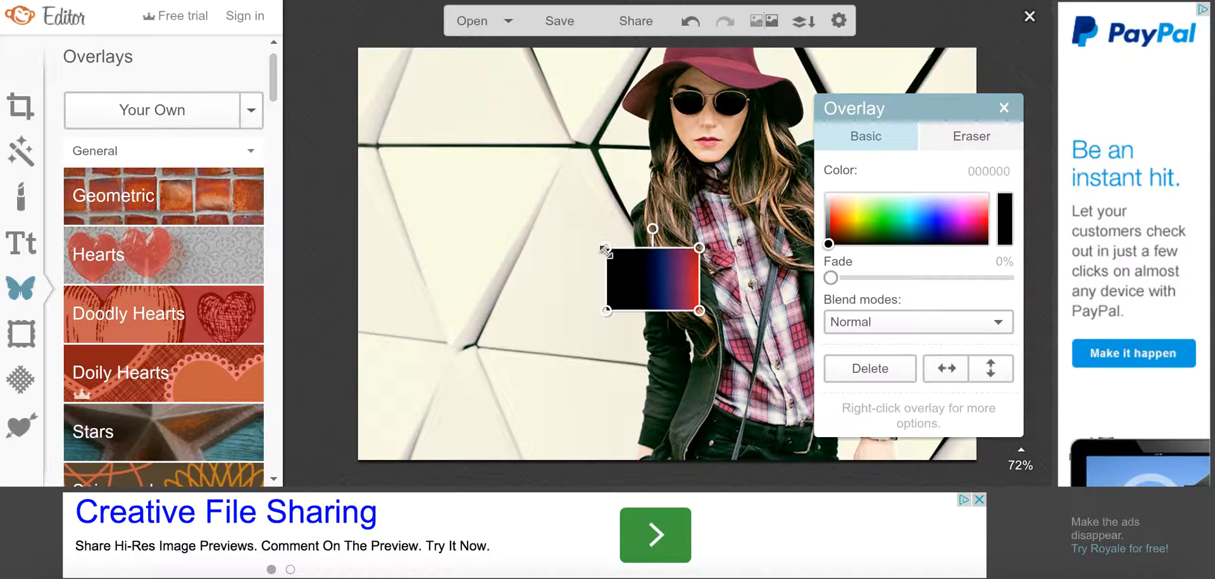
Enlarge and reposition the black, blue and red overlay so it covers the entire photo.
left_click_drag(606, 251, 300, 43)
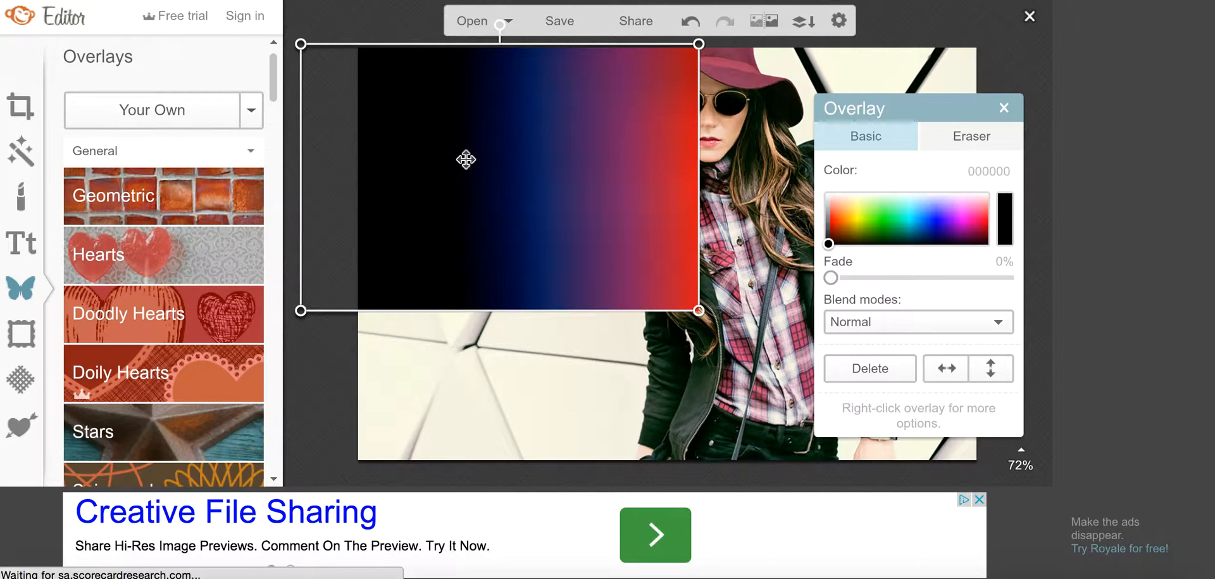
left_click_drag(468, 160, 518, 157)
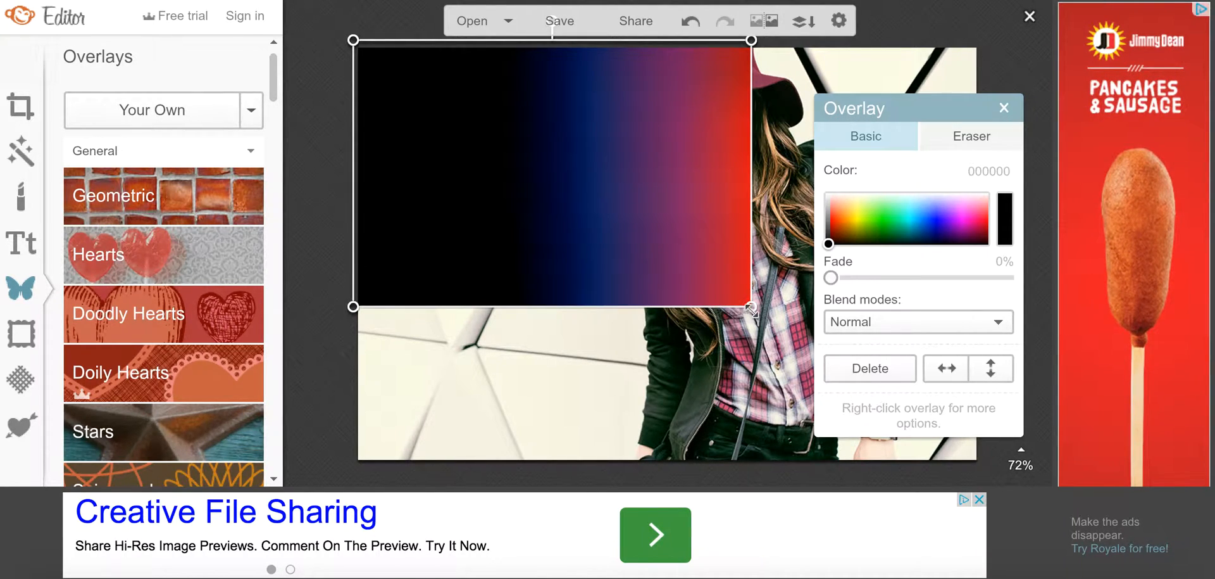
mouse_move(751, 306)
left_mouse_down()
mouse_move(1062, 507)
mouse_move(994, 469)
left_mouse_up()
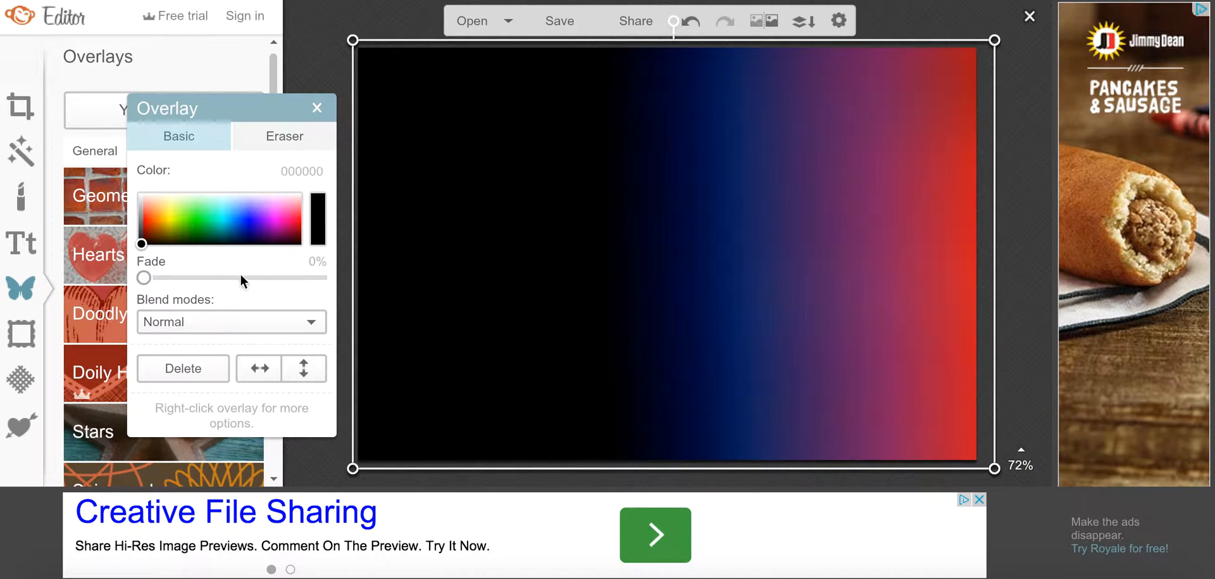
Set the overlay's blend mode to Screen, and try flipping it horizontally and back.
left_click(163, 322)
scroll(318, 383, "down", 2)
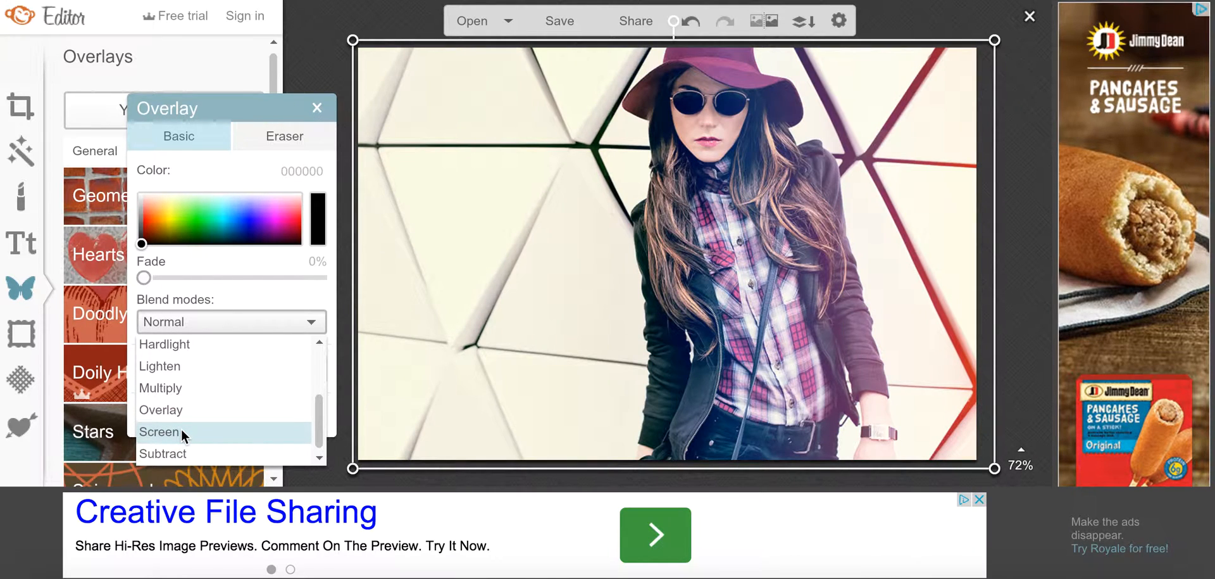
left_click(181, 430)
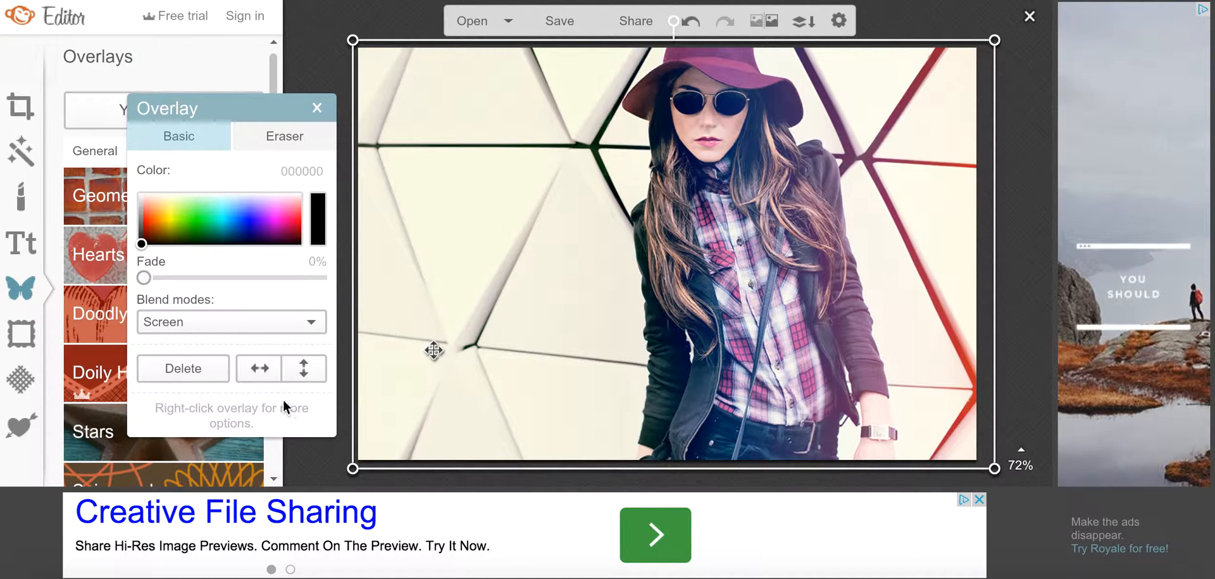
left_click(265, 371)
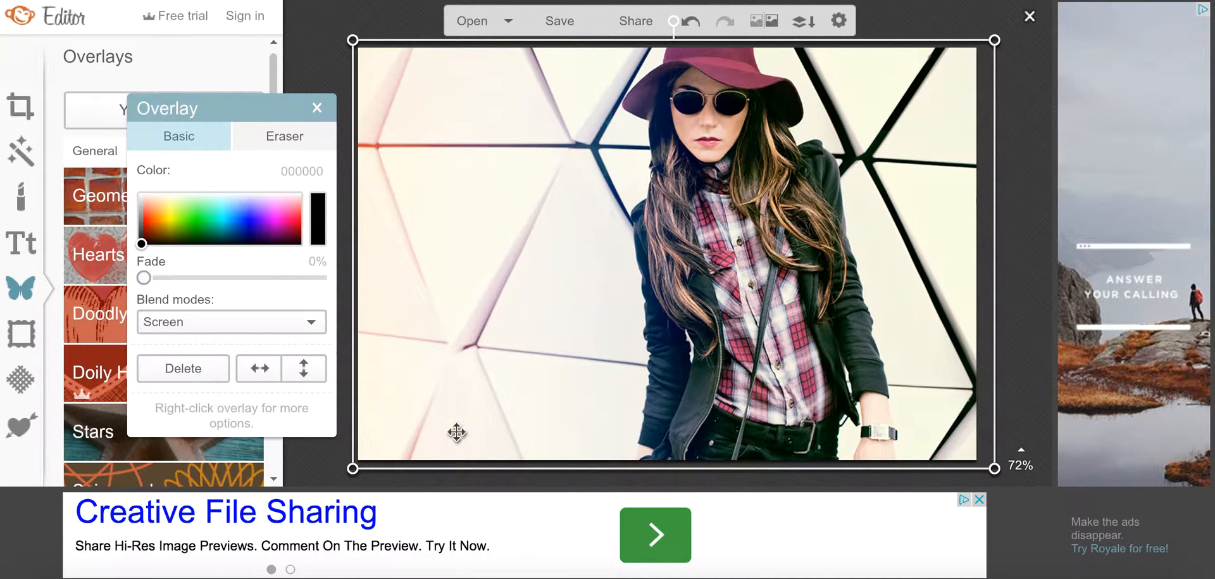
left_click(264, 377)
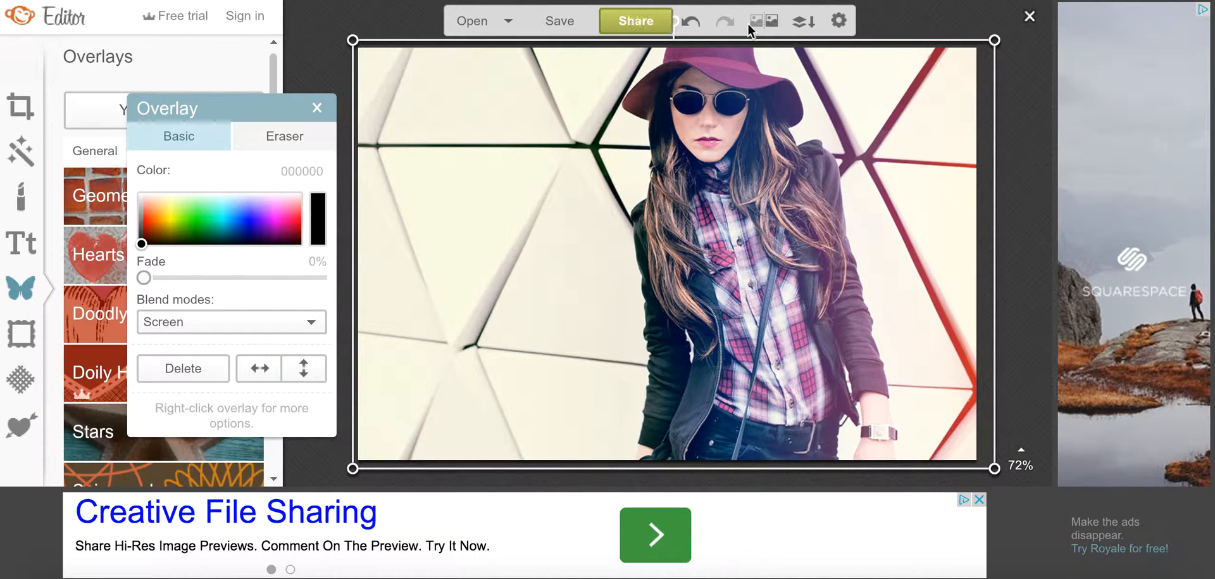
Delete the current overlay and add 19.jpg from the Light Leak folder as a custom overlay instead.
left_click(180, 370)
left_click(180, 109)
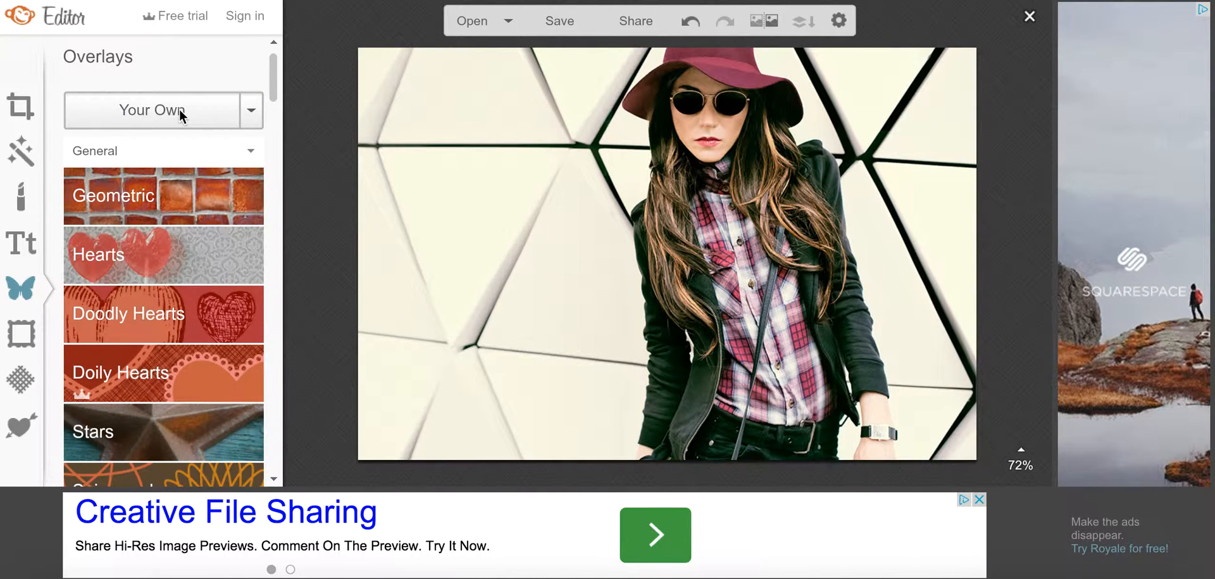
left_click(697, 82)
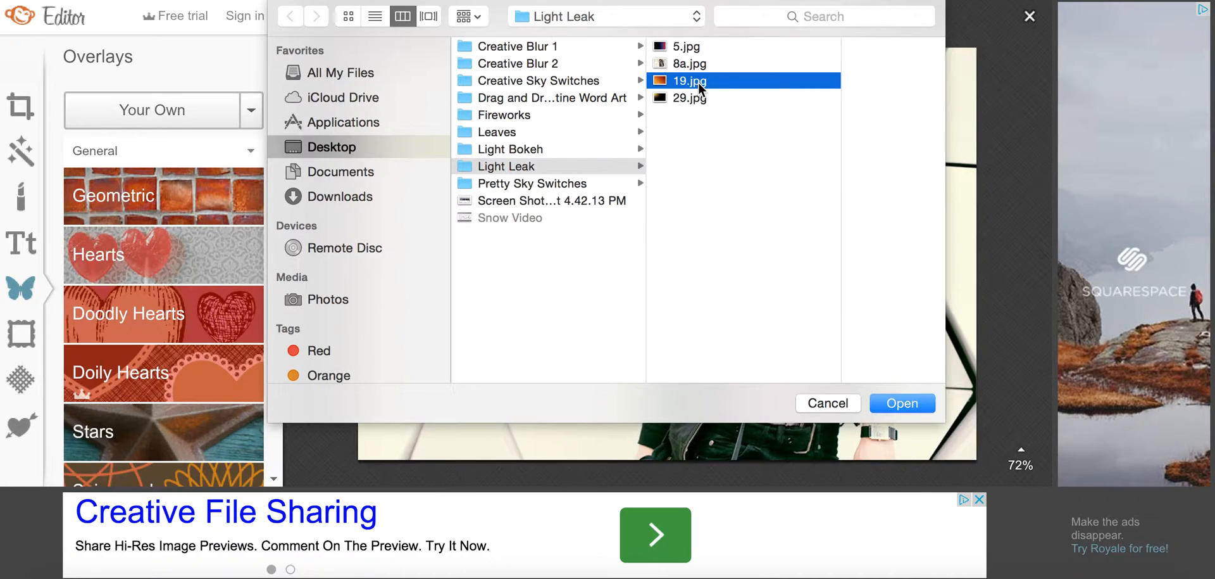
left_click(911, 402)
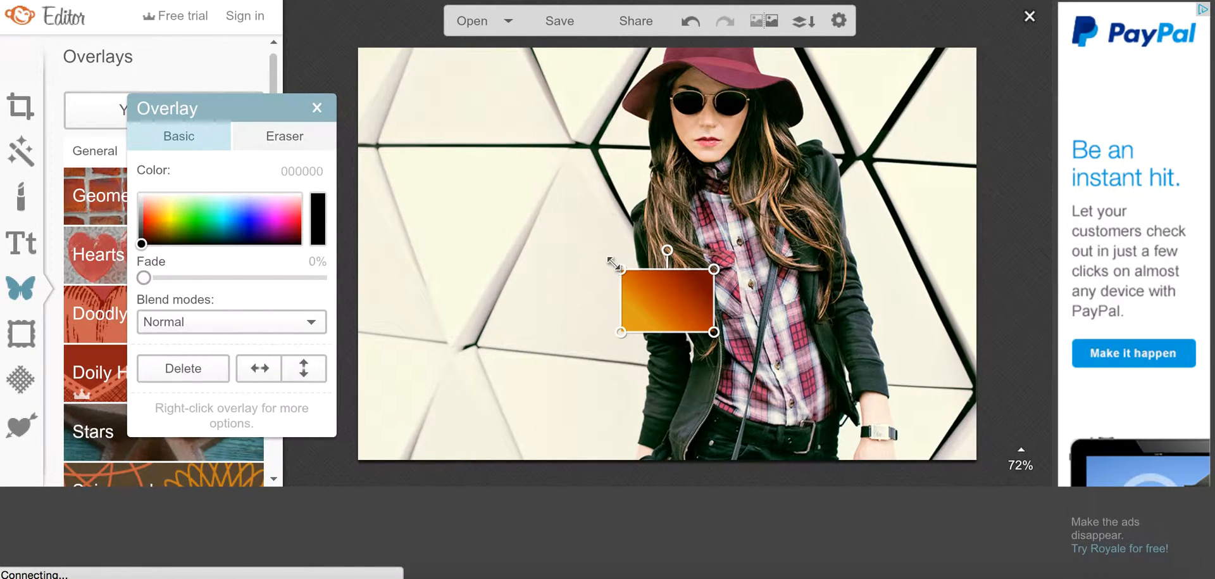
Enlarge and reposition the orange overlay so it covers the entire photo.
left_click_drag(612, 262, 269, 51)
left_click_drag(556, 187, 614, 177)
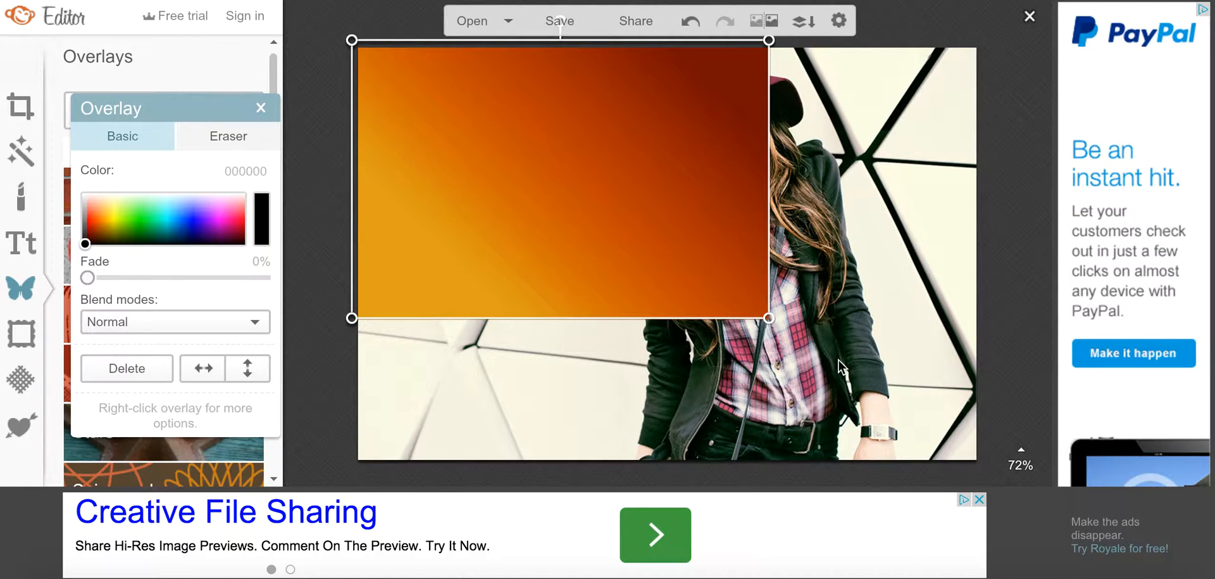
left_click_drag(770, 319, 1000, 484)
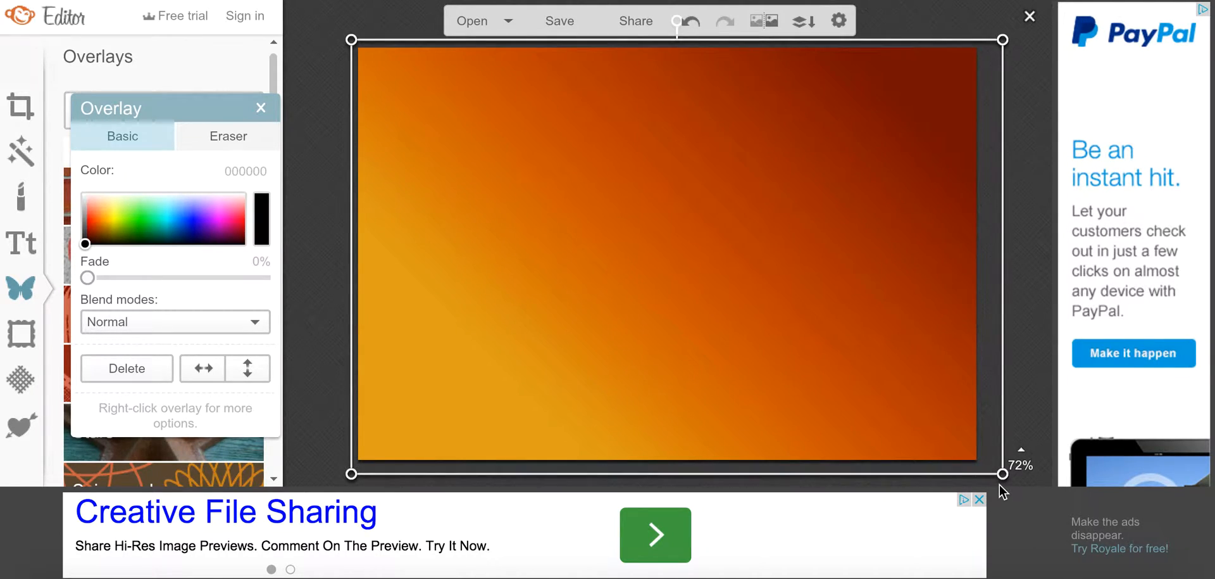
Set the orange overlay's blend mode to Screen.
left_click(88, 322)
left_click_drag(258, 359, 260, 487)
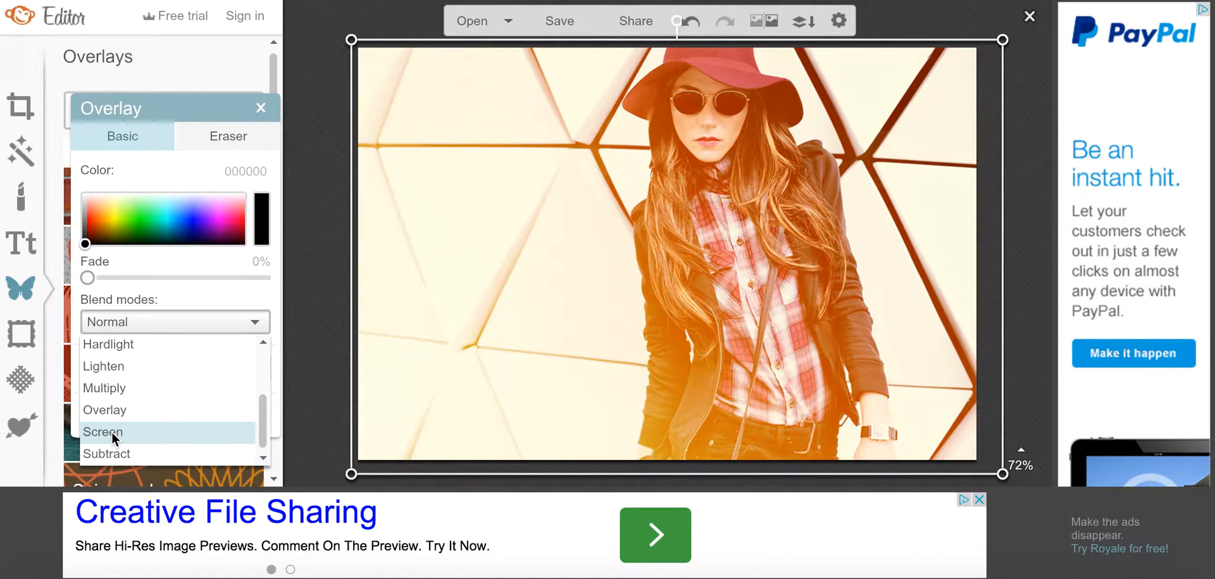
left_click(112, 431)
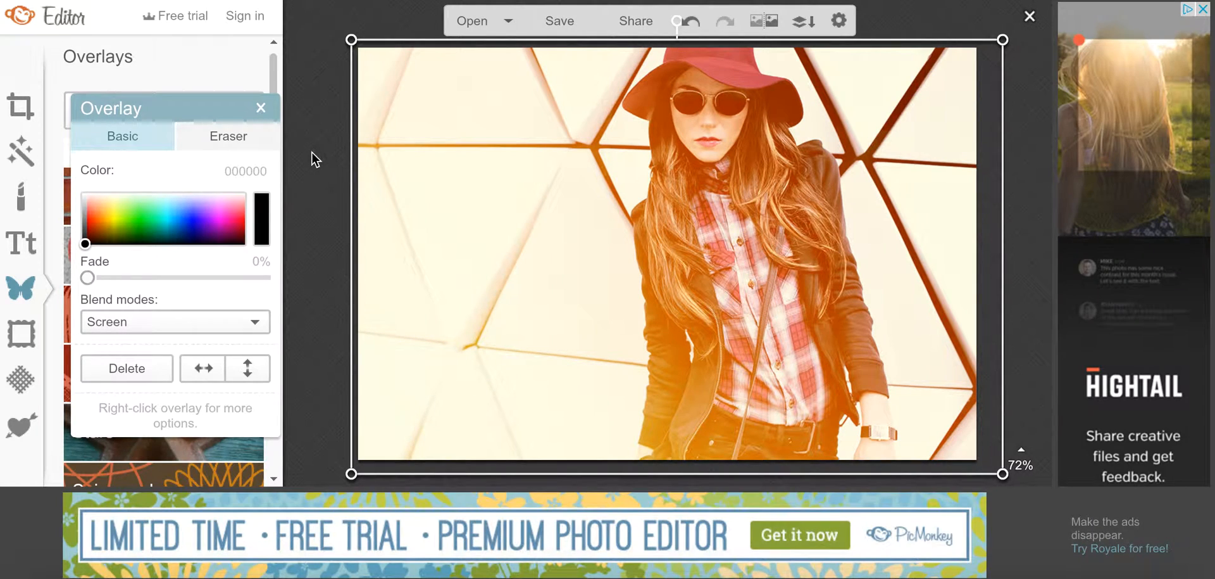
Try erasing the overlay around the woman's face with eraser size 73 and hardness 0, and undo the erasing.
left_click(240, 135)
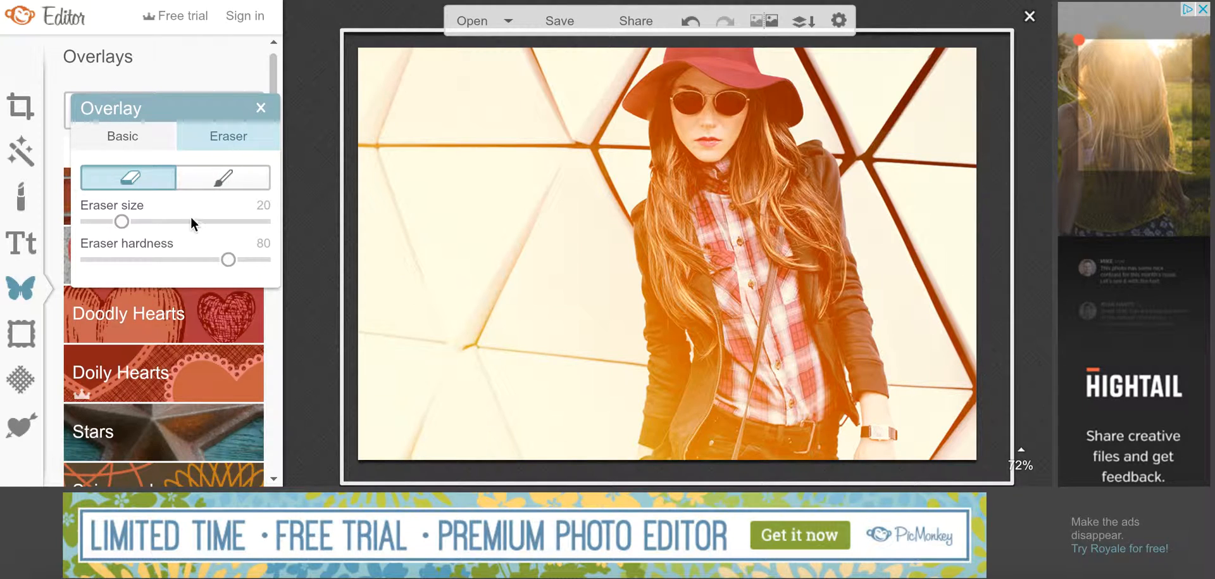
left_click_drag(227, 260, 47, 260)
left_click_drag(122, 220, 213, 222)
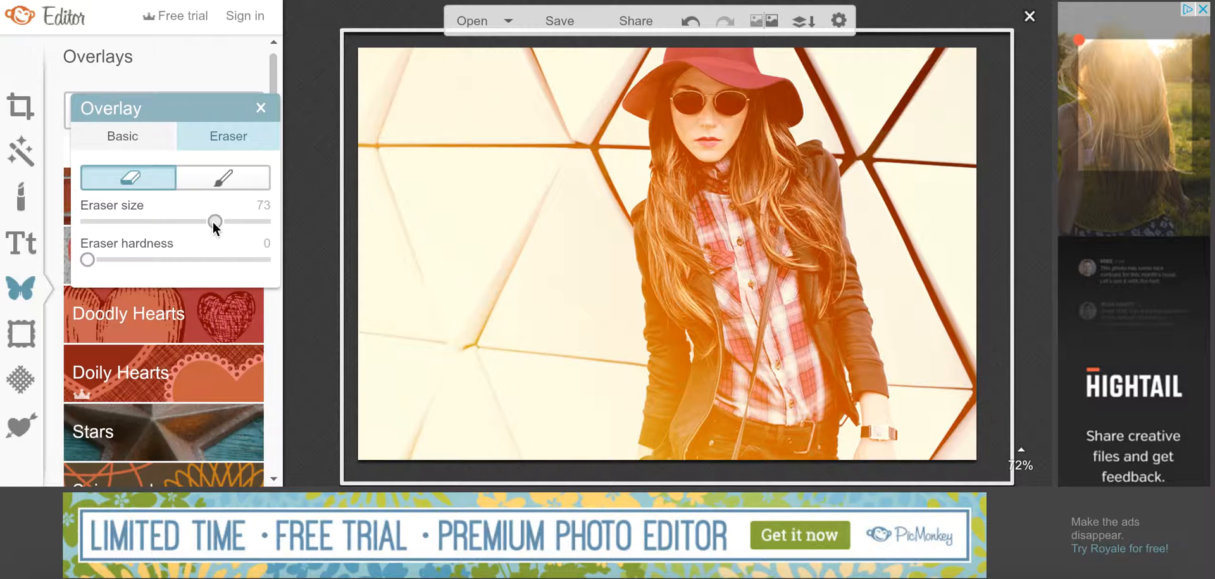
mouse_move(768, 208)
left_mouse_down()
mouse_move(773, 154)
mouse_move(762, 163)
mouse_move(798, 182)
mouse_move(745, 130)
mouse_move(742, 165)
mouse_move(799, 184)
mouse_move(816, 184)
mouse_move(817, 134)
mouse_move(758, 199)
mouse_move(833, 207)
left_mouse_up()
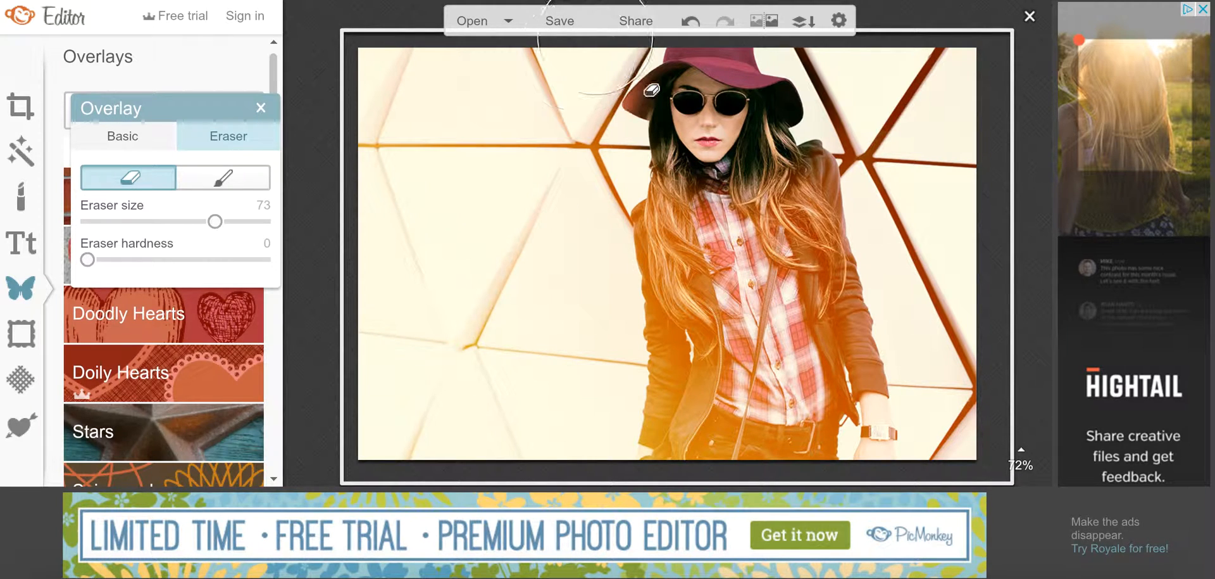
left_click(692, 21)
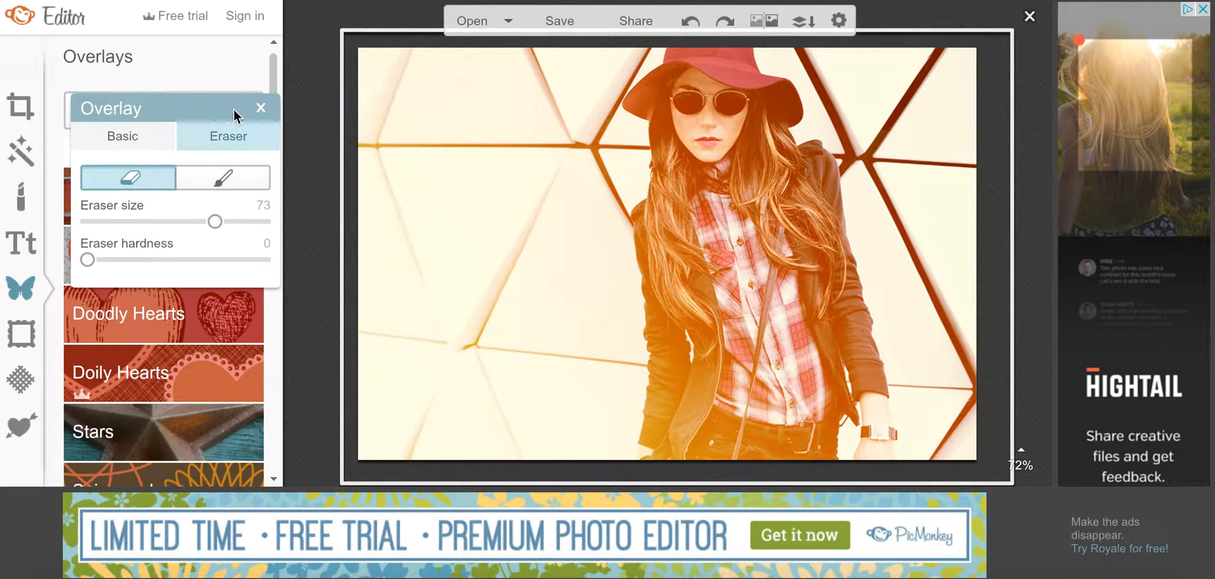
Try a 31% fade and green, pink and yellow tints on the overlay, and undo these changes.
left_click(136, 136)
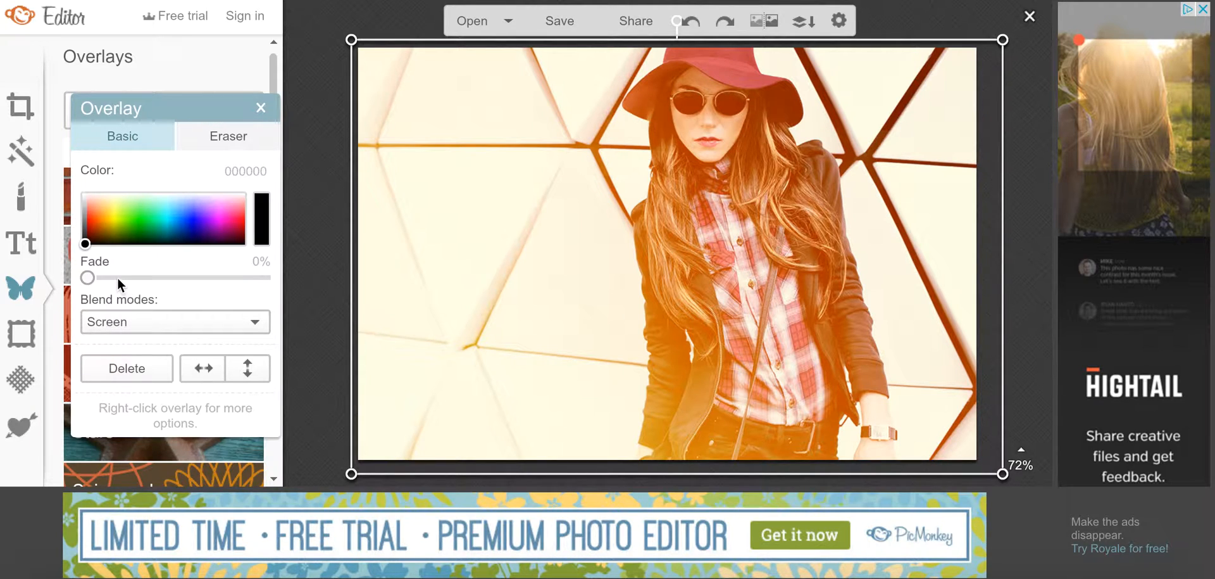
left_click_drag(90, 279, 147, 286)
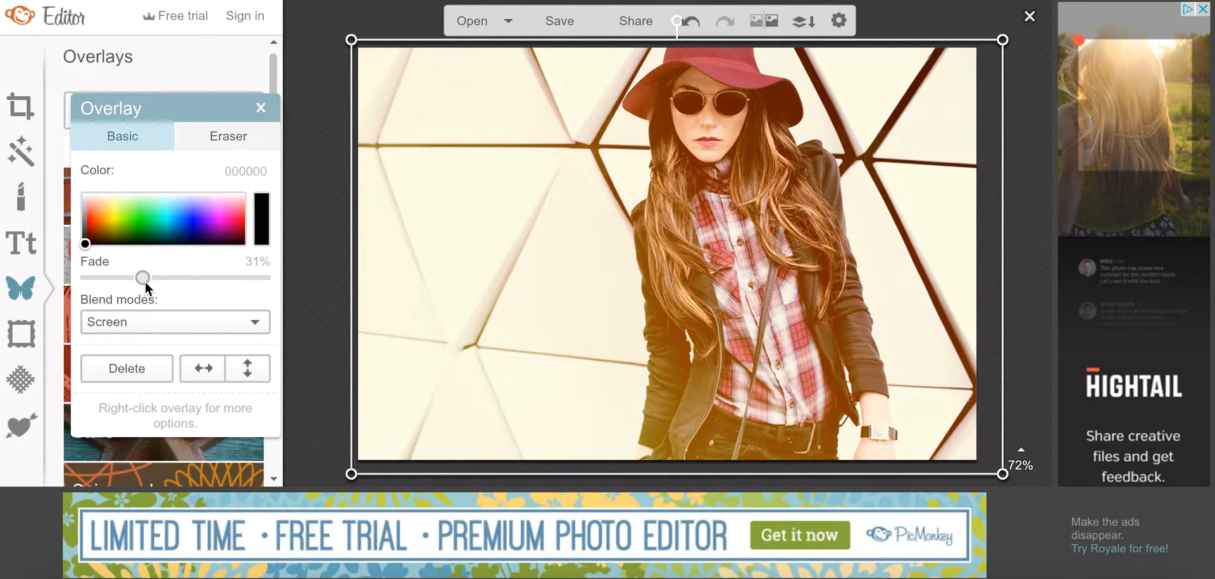
left_click(131, 212)
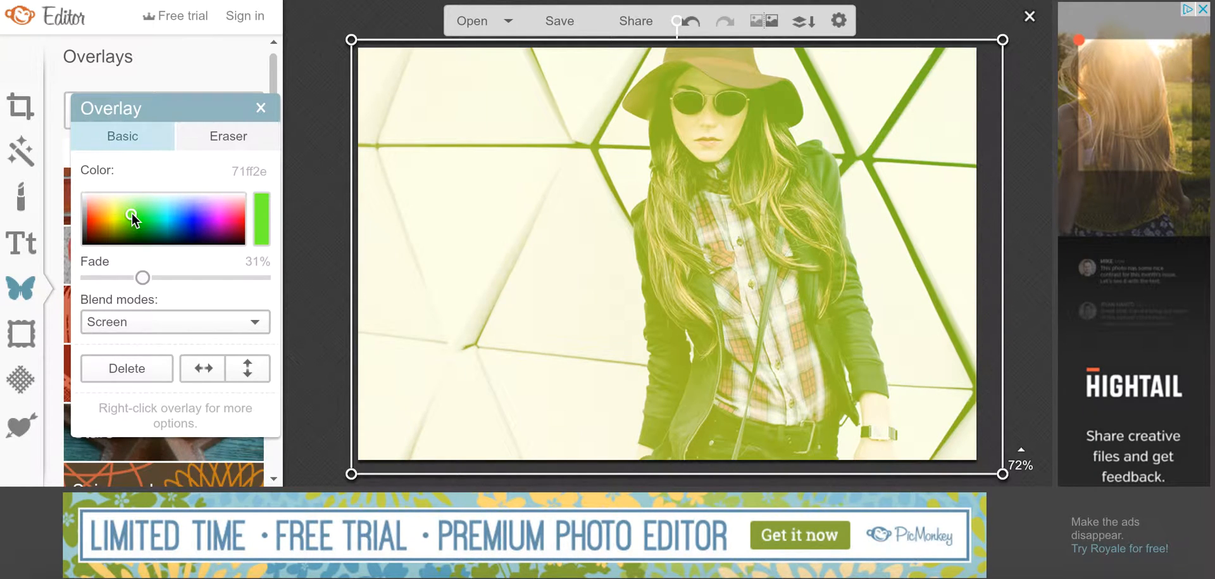
left_click(176, 221)
left_click_drag(176, 220, 235, 214)
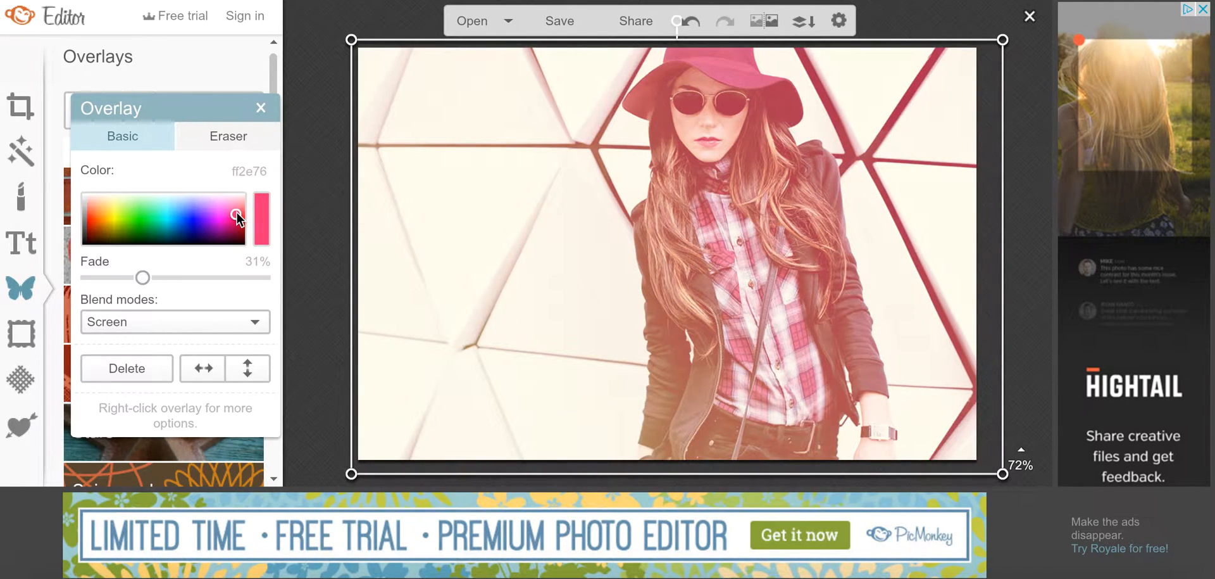
left_click(112, 210)
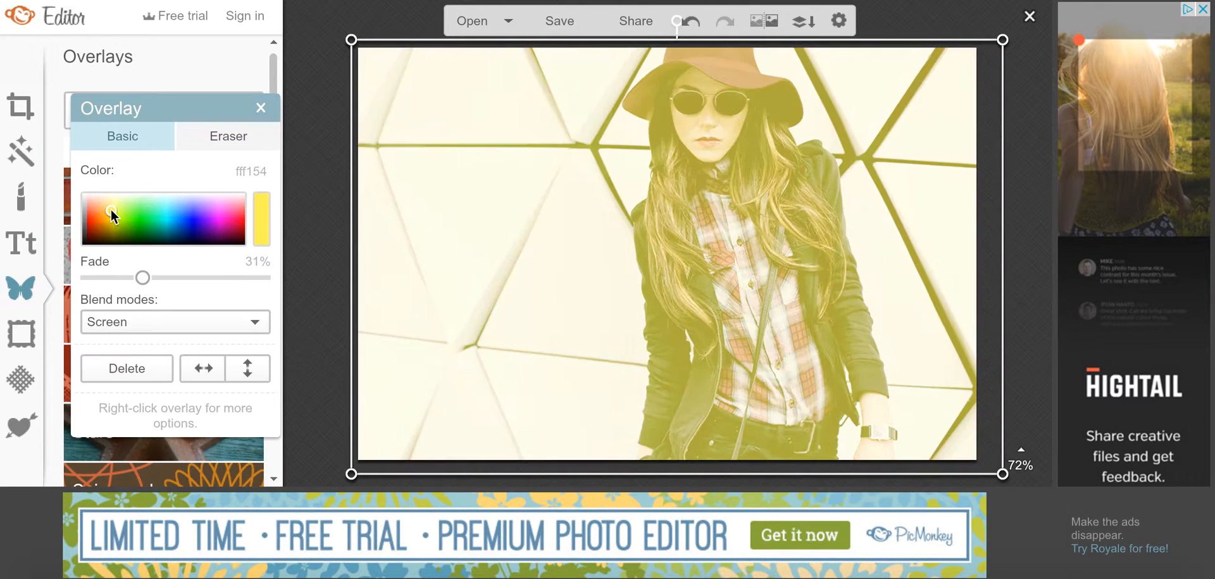
left_click(691, 23)
left_click(692, 22)
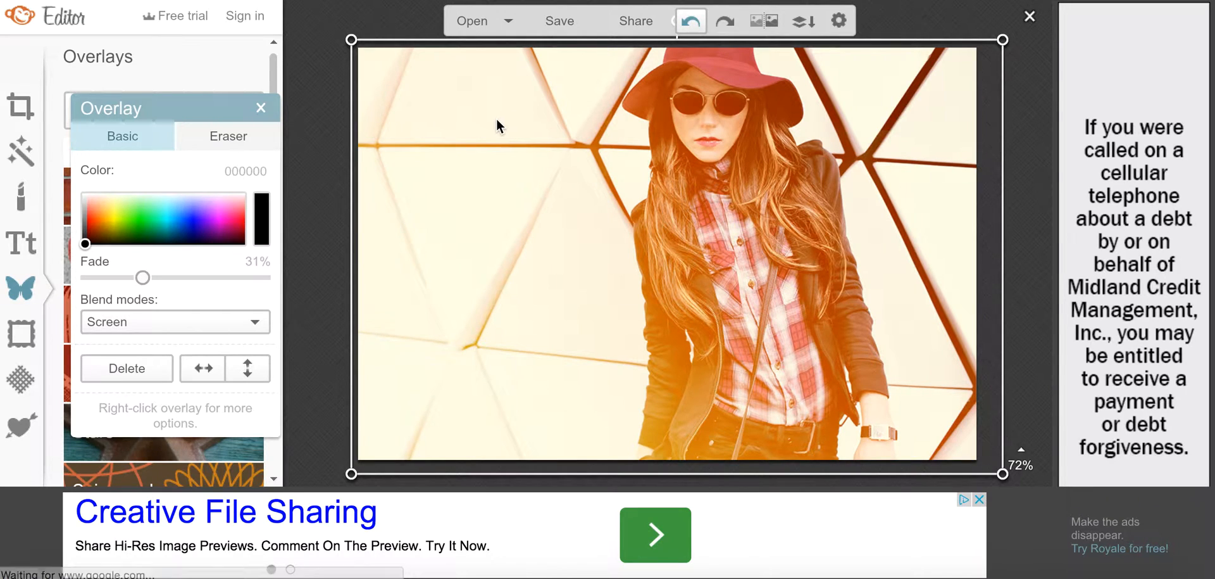
Start saving the edited photo, naming it "light leak1" and choosing the .jpg format.
left_click(557, 20)
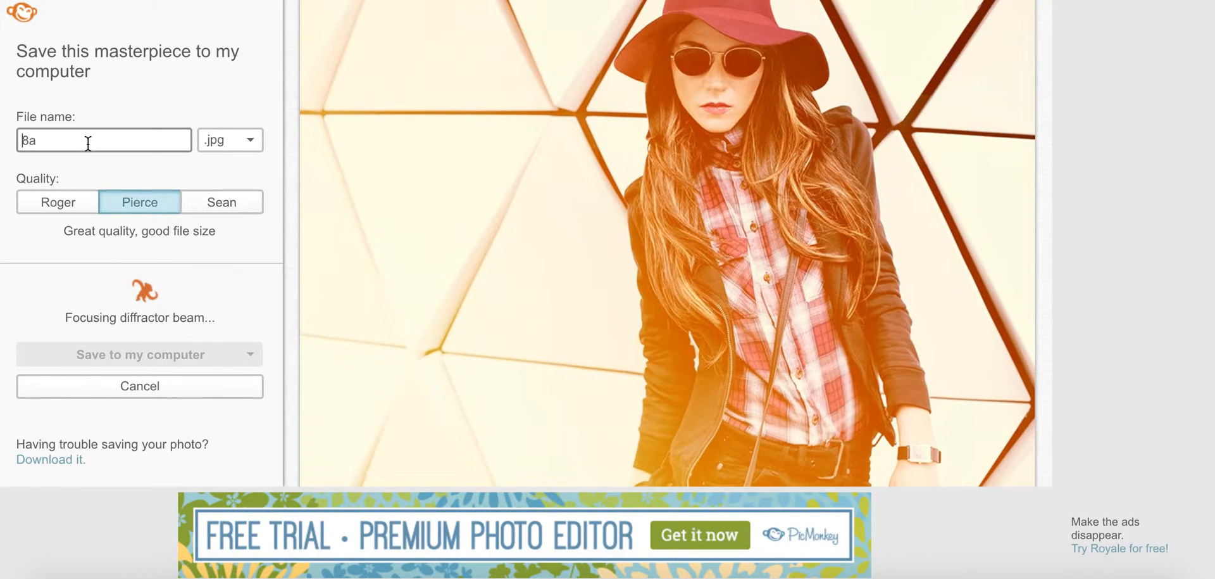
double_click(88, 143)
key("BackSpace")
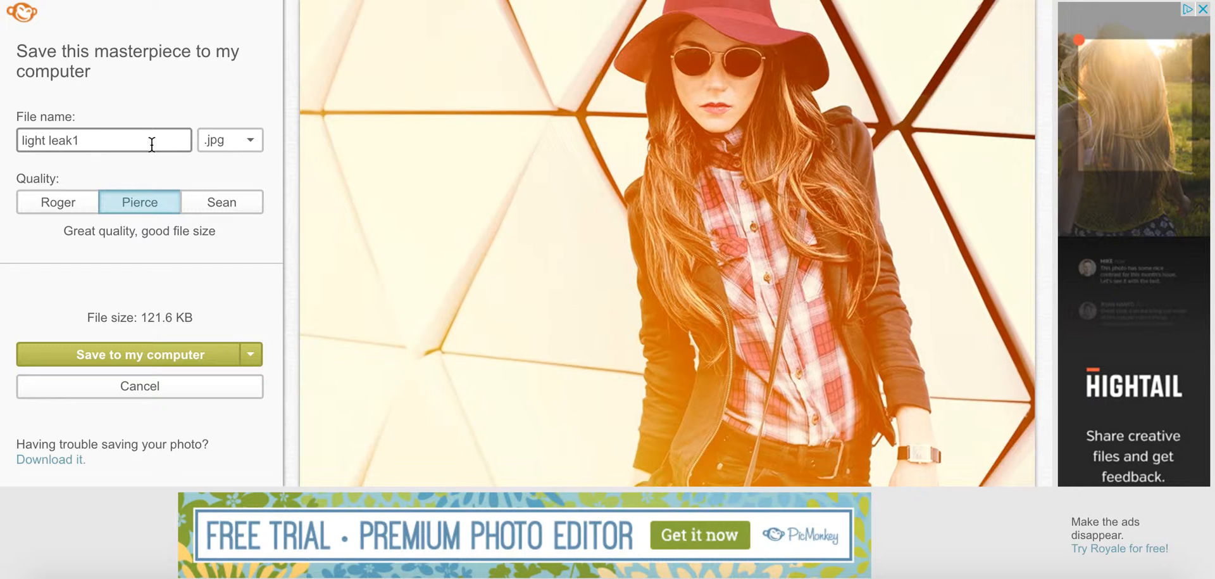
left_click(234, 145)
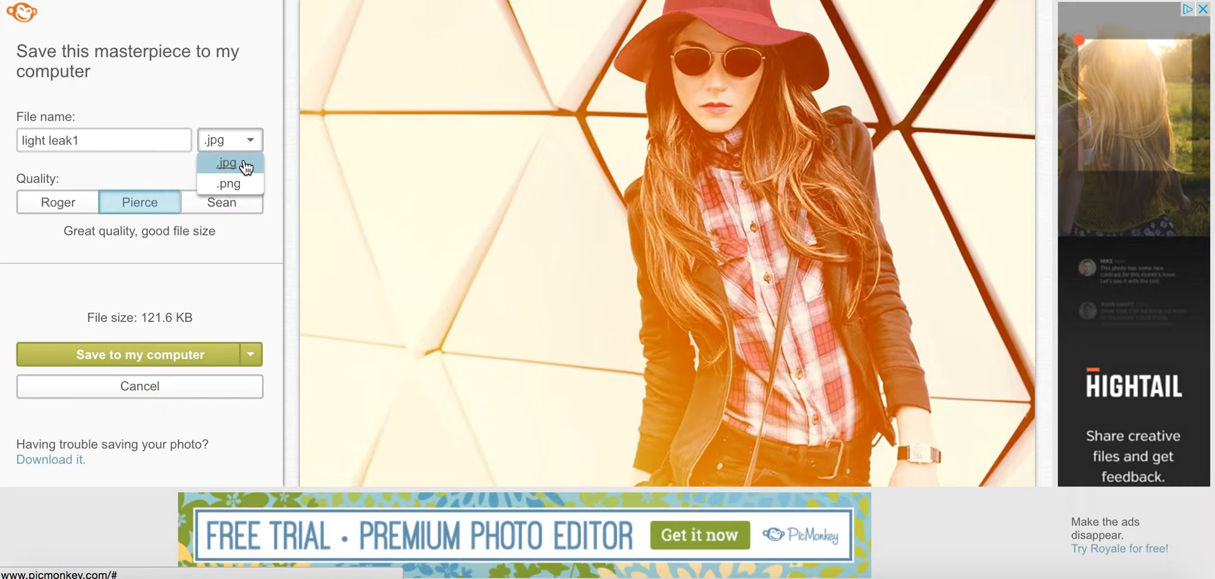
left_click(244, 164)
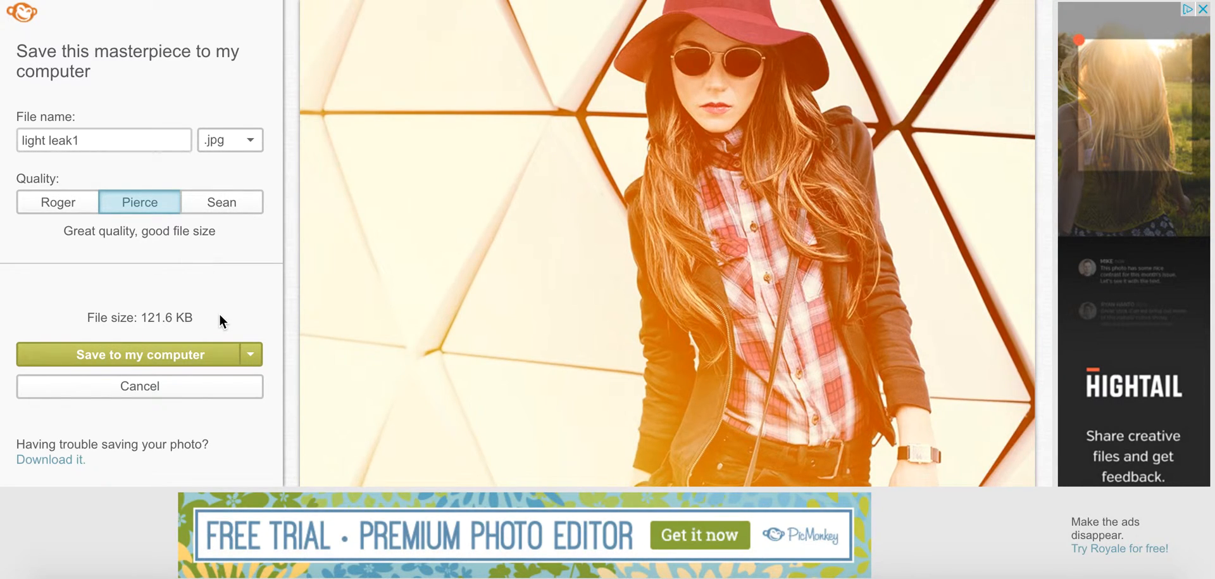
Save the image to the computer in the Light Leak folder.
left_click(216, 356)
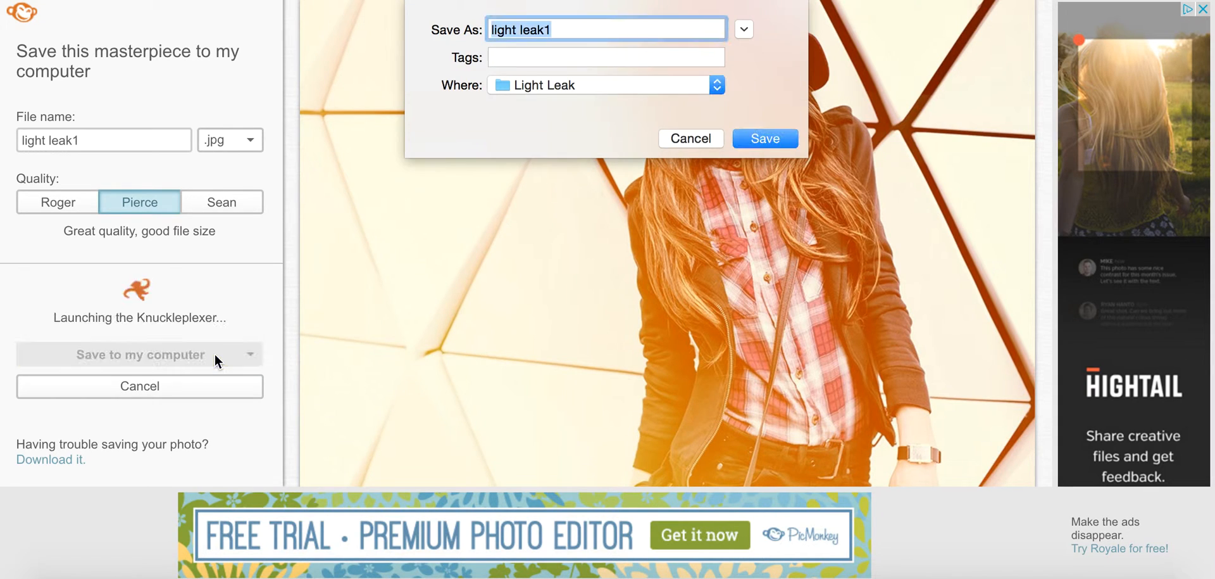
left_click(627, 84)
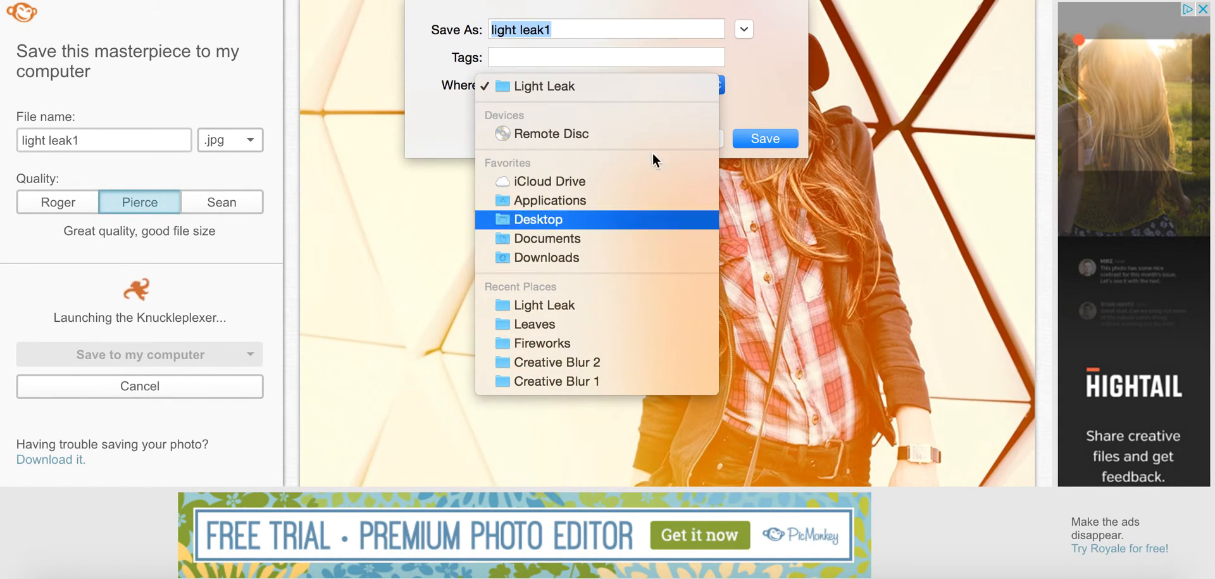
left_click(589, 87)
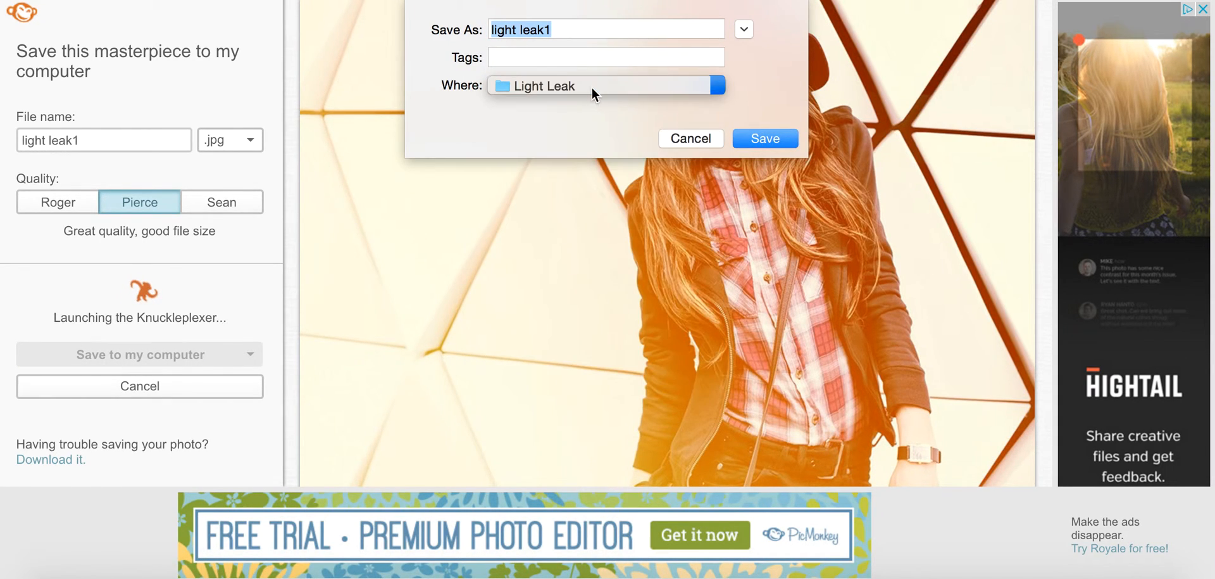
left_click(775, 138)
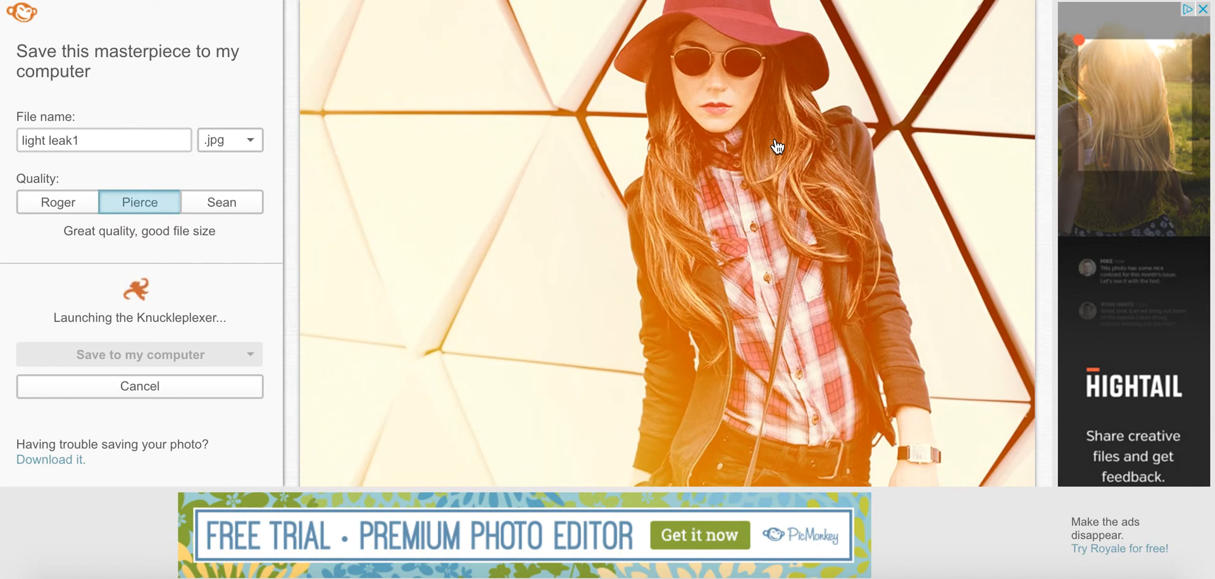